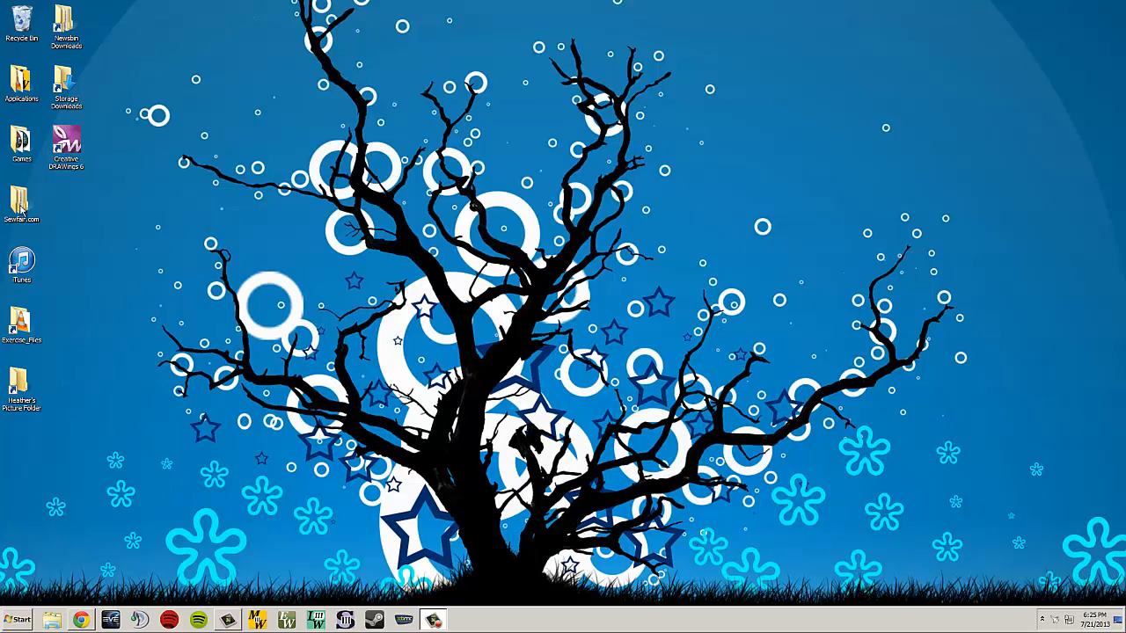
# Step: Launch Creative DRAWings 6 and start a new design on the Cotton 2 fabric
pyautogui.doubleClick(69, 167)
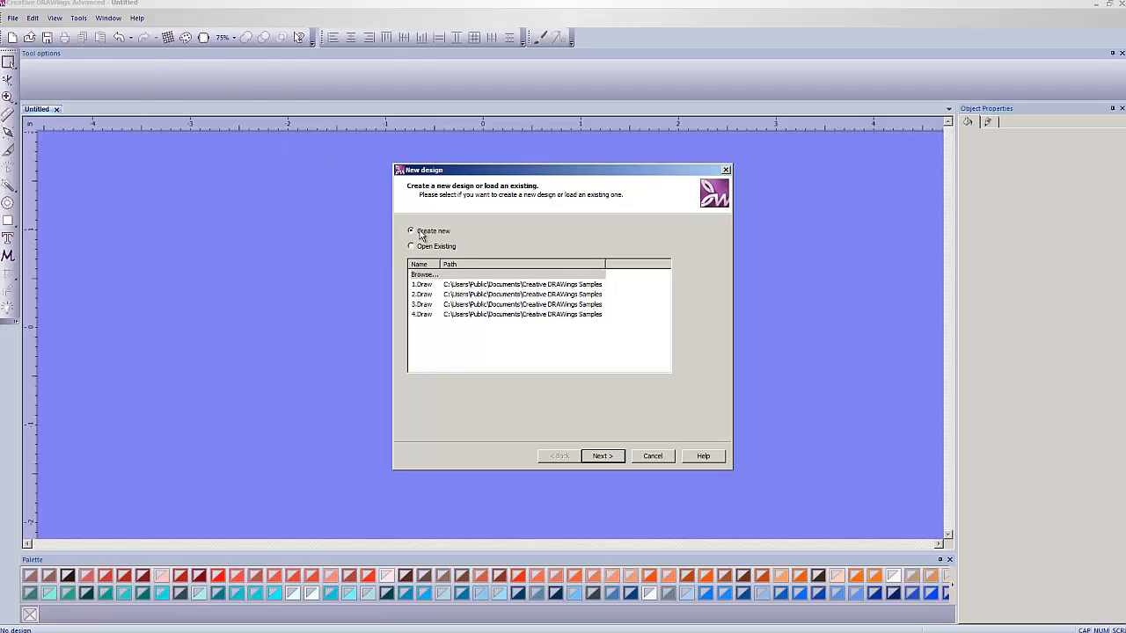
pyautogui.click(603, 457)
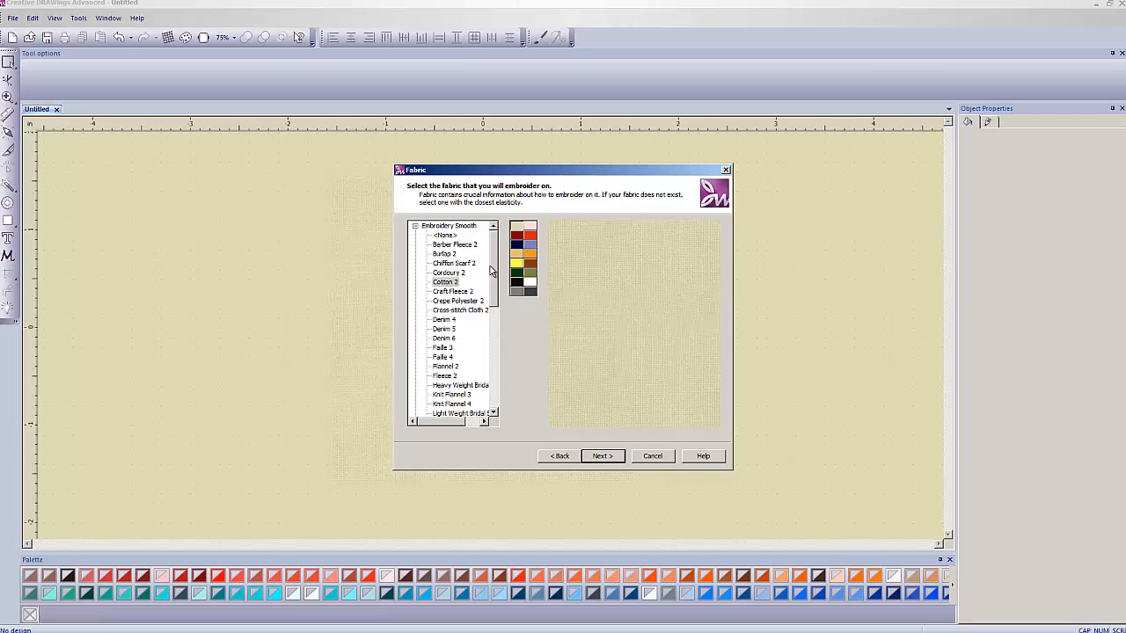
pyautogui.scroll(-1, 491, 292)
pyautogui.scroll(3, 491, 292)
pyautogui.click(605, 457)
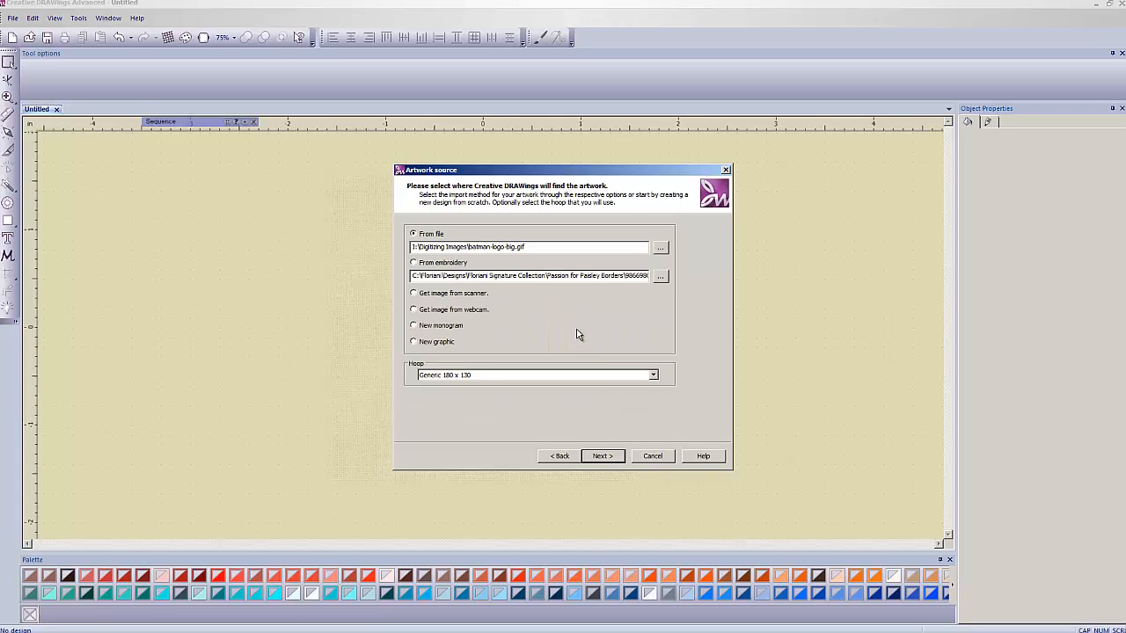
# Step: Load the embroidery 98669803.pes from Passion for Paisley Borders as artwork, with the Generic 180 x 130 hoop and gray thread
pyautogui.click(414, 264)
pyautogui.click(661, 280)
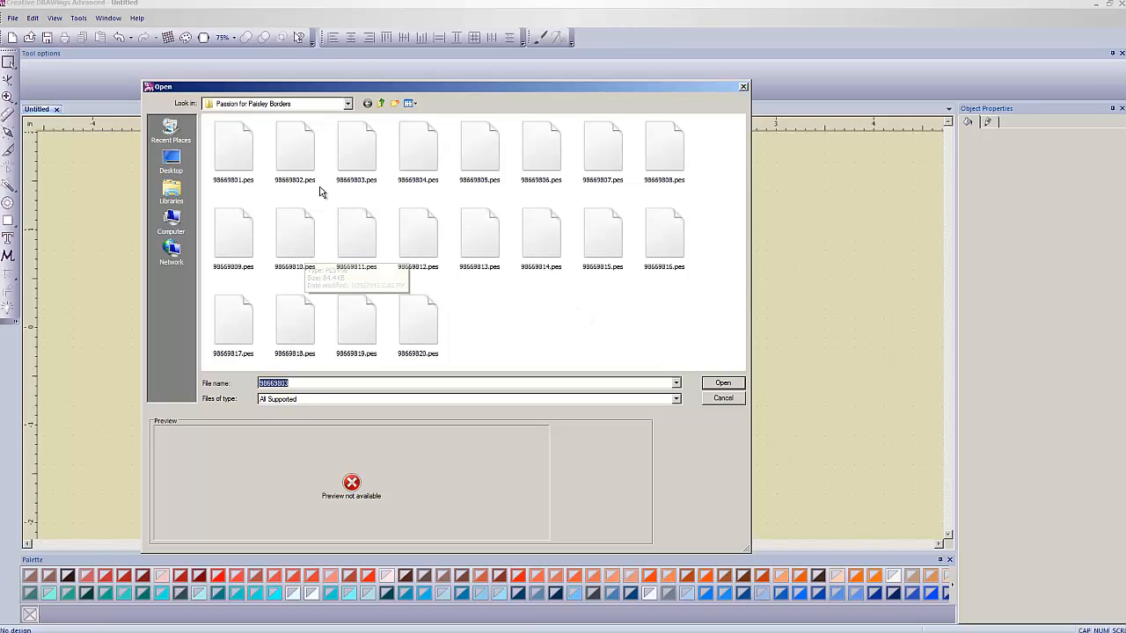
pyautogui.click(350, 158)
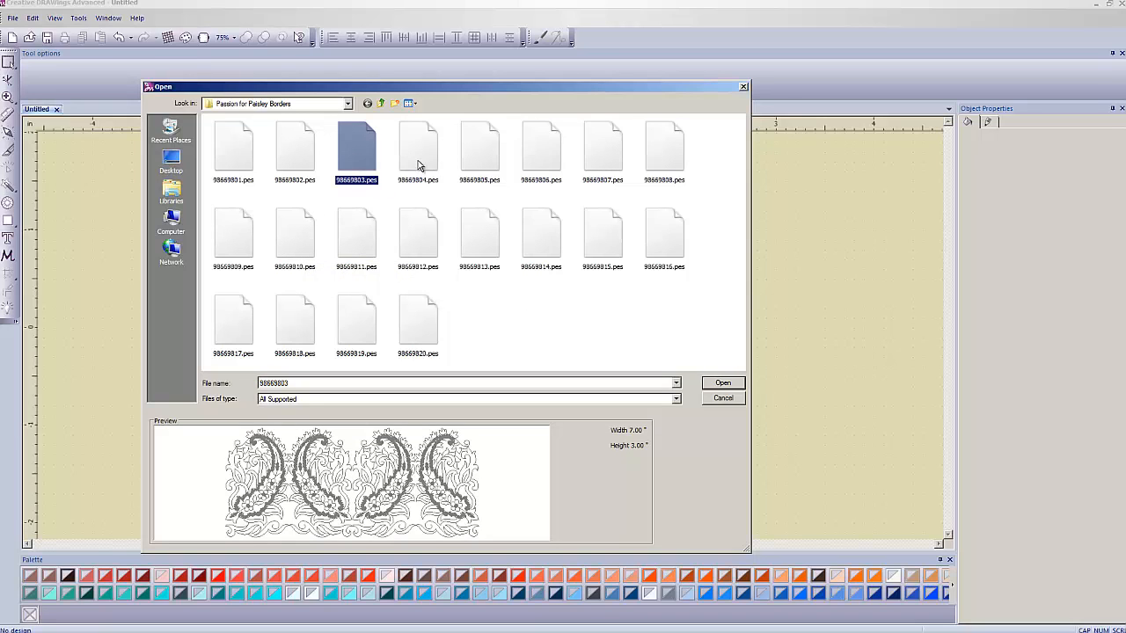
pyautogui.click(248, 158)
pyautogui.click(239, 241)
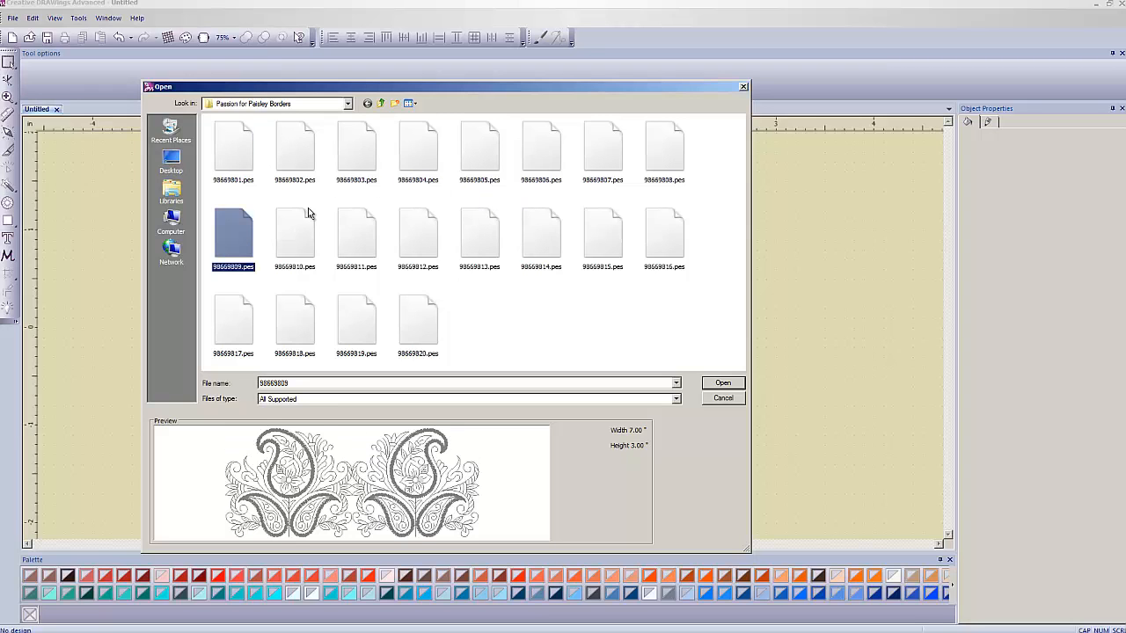
pyautogui.click(357, 164)
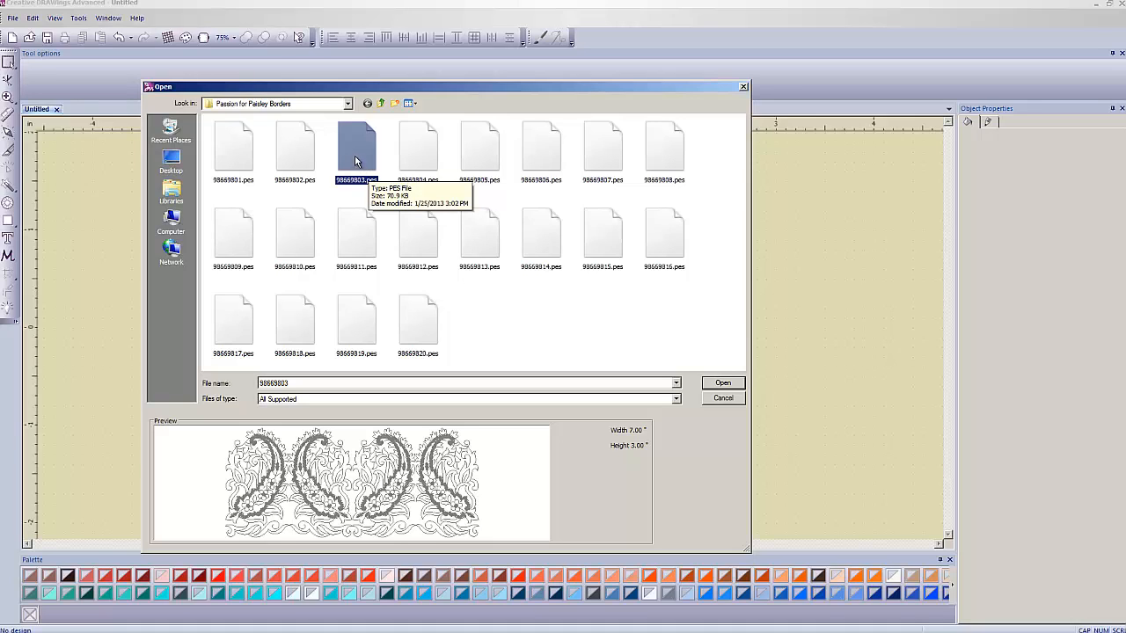
pyautogui.click(732, 387)
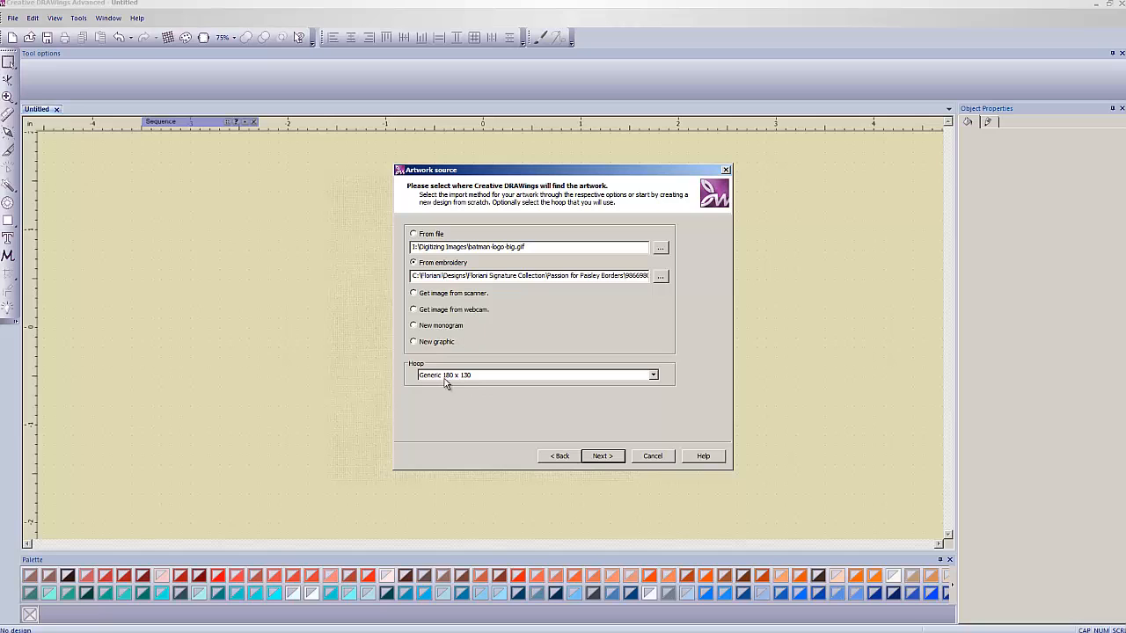
pyautogui.click(603, 456)
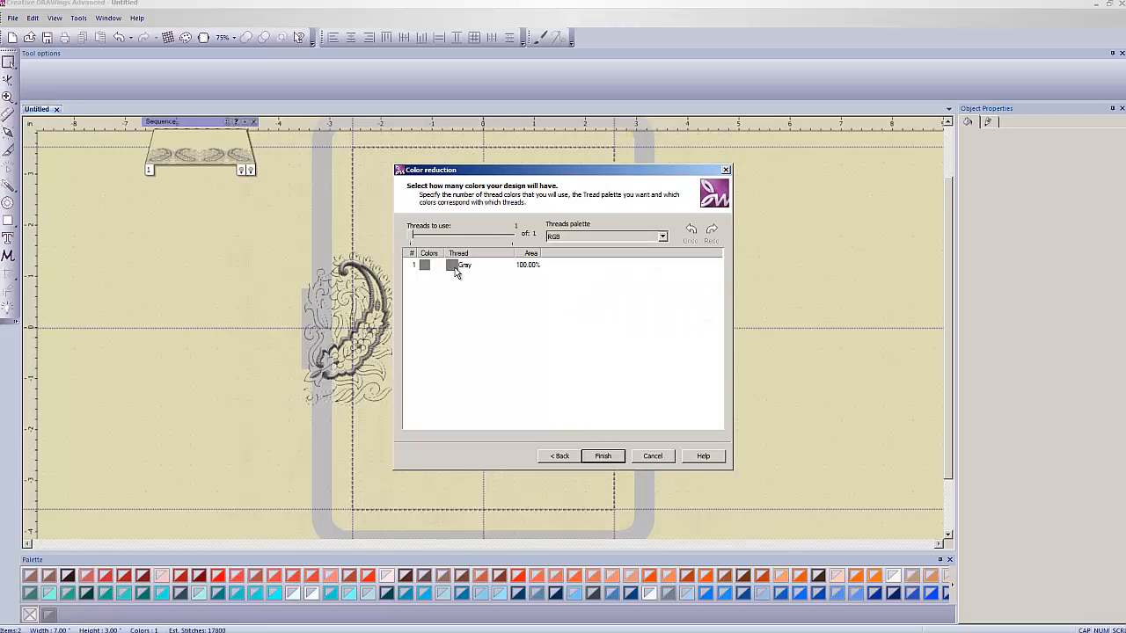
pyautogui.click(603, 456)
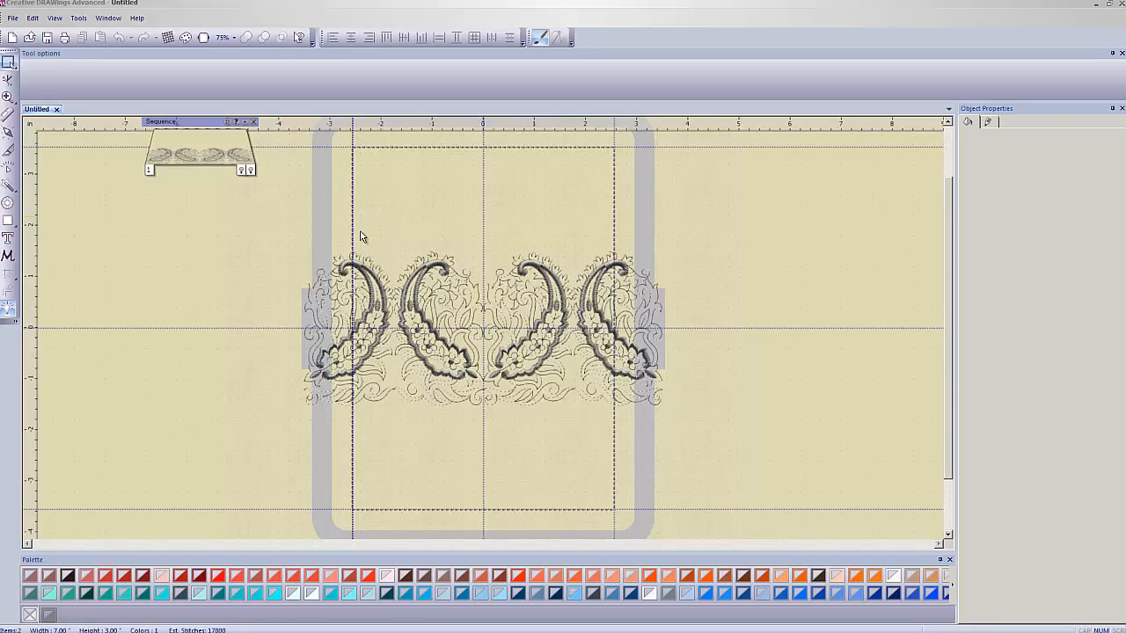
# Step: Rotate the Generic 180 x 130 hoop by 90°
pyautogui.click(203, 39)
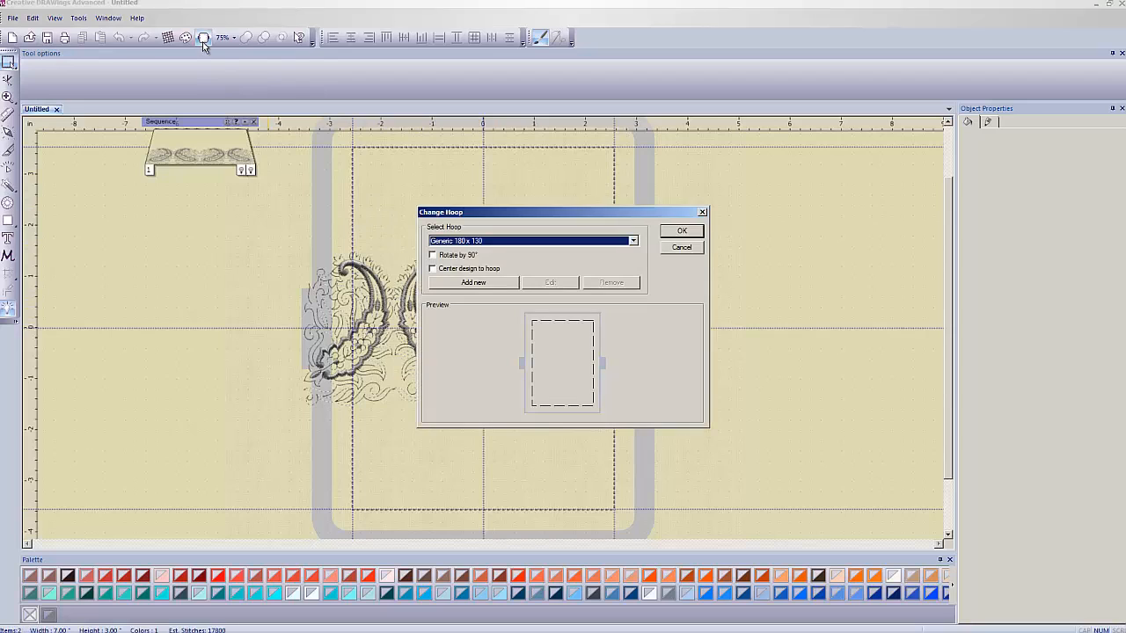
pyautogui.click(449, 255)
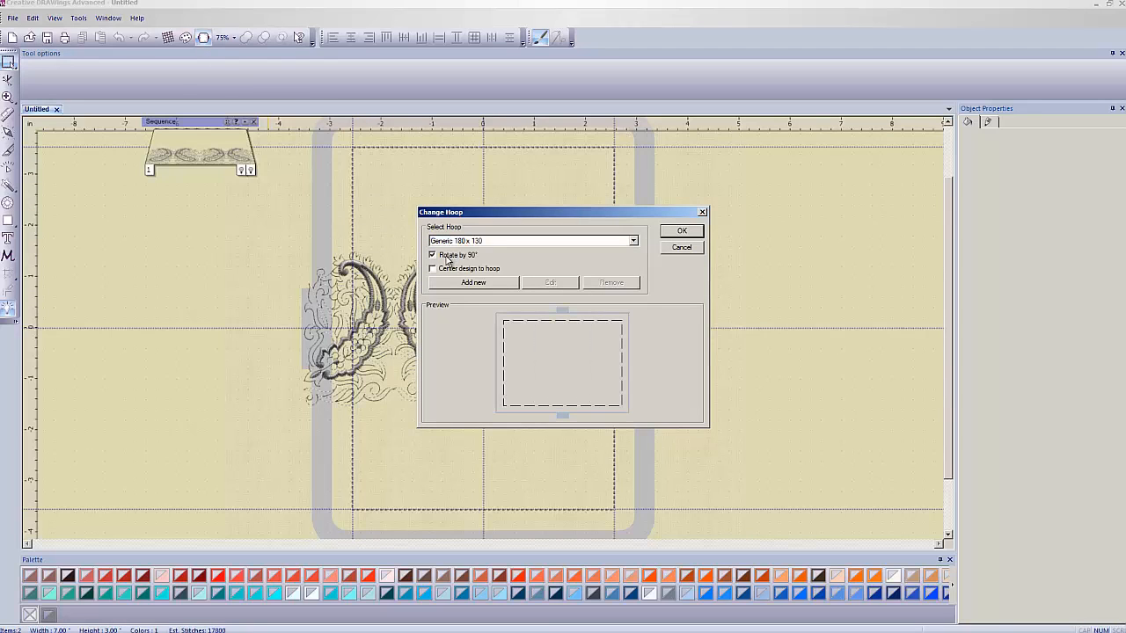
pyautogui.click(679, 232)
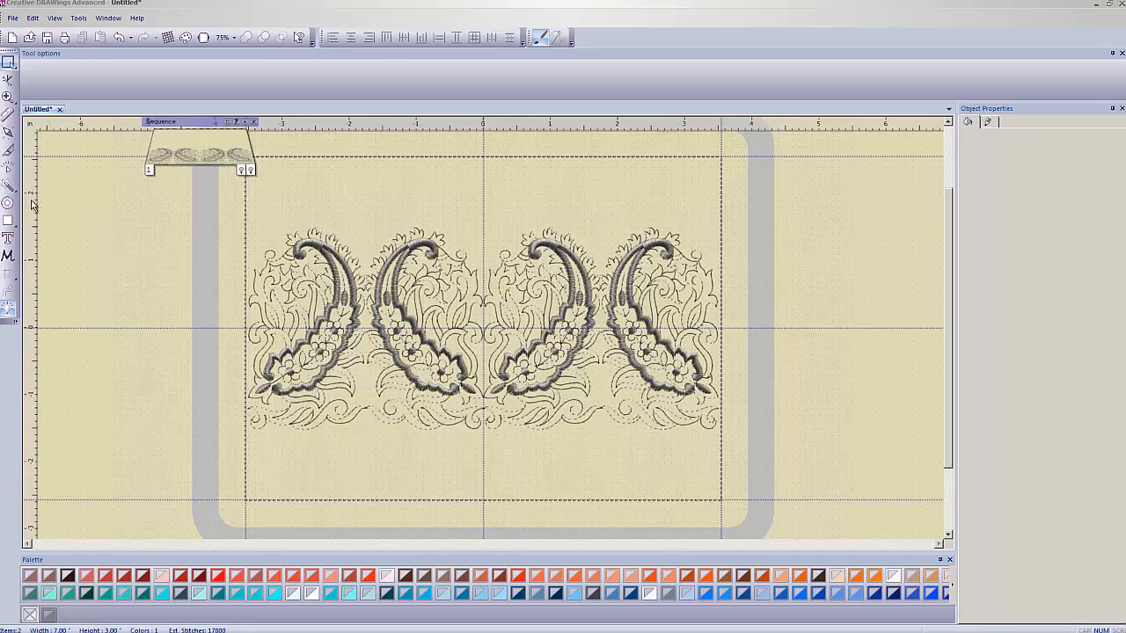
# Step: Activate the crystal shape tool with size SS 10 /PP 21 and the Crystal color
pyautogui.click(9, 202)
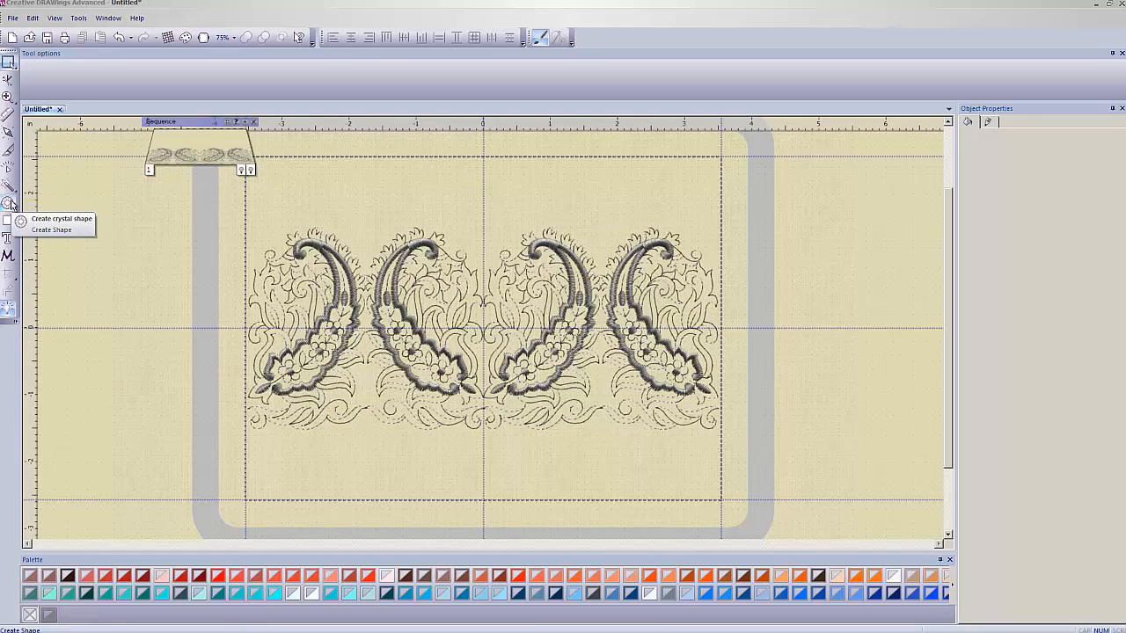
pyautogui.click(53, 218)
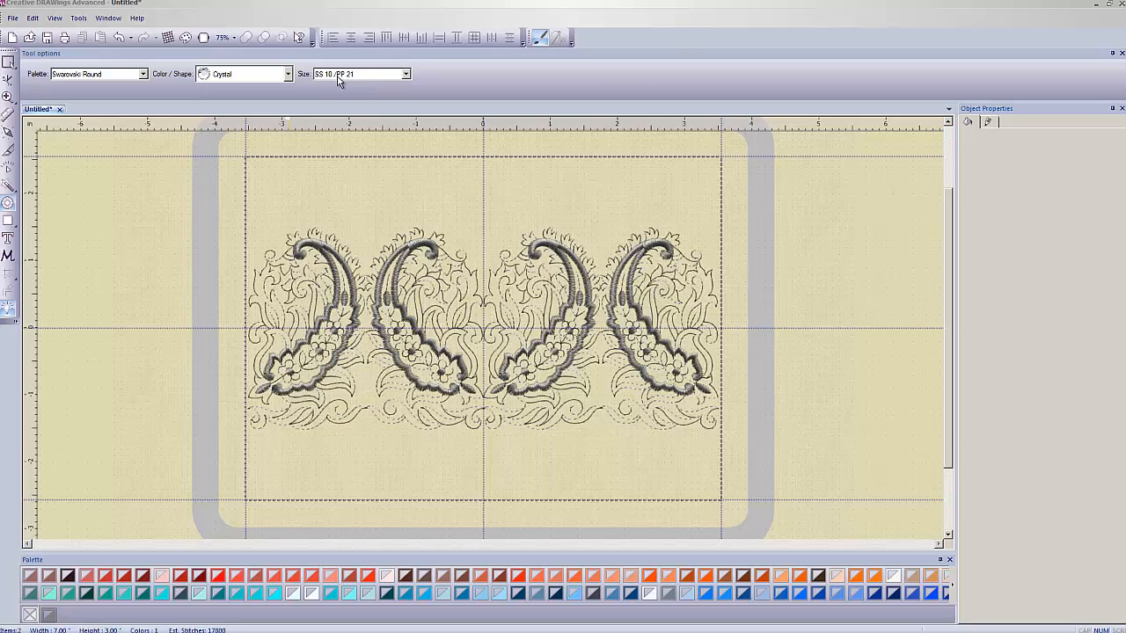
pyautogui.click(405, 75)
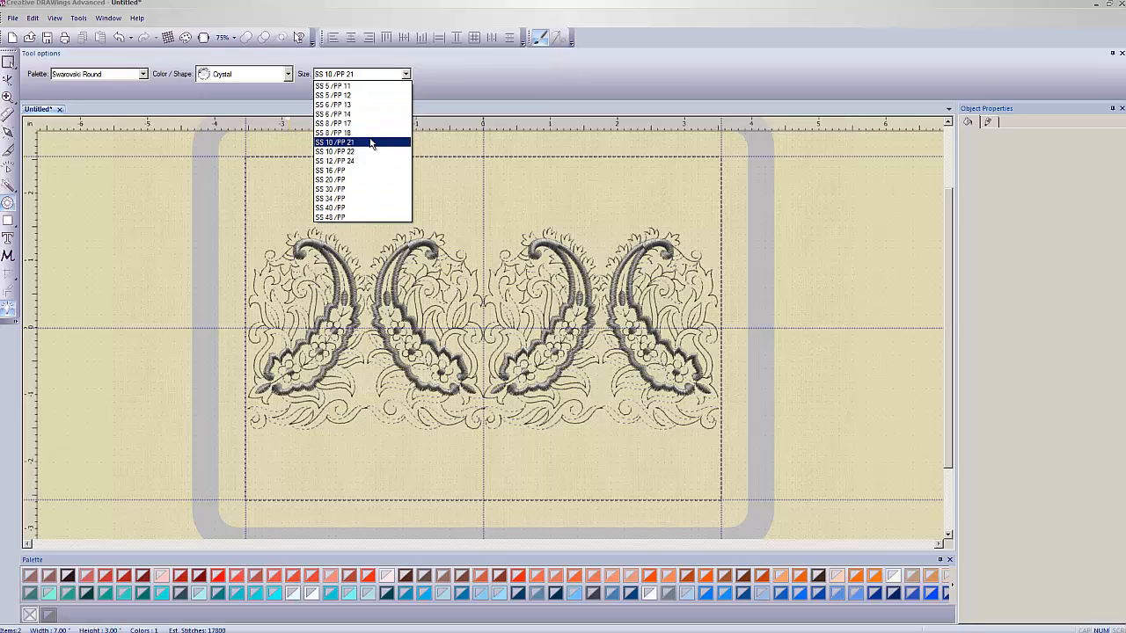
pyautogui.click(370, 142)
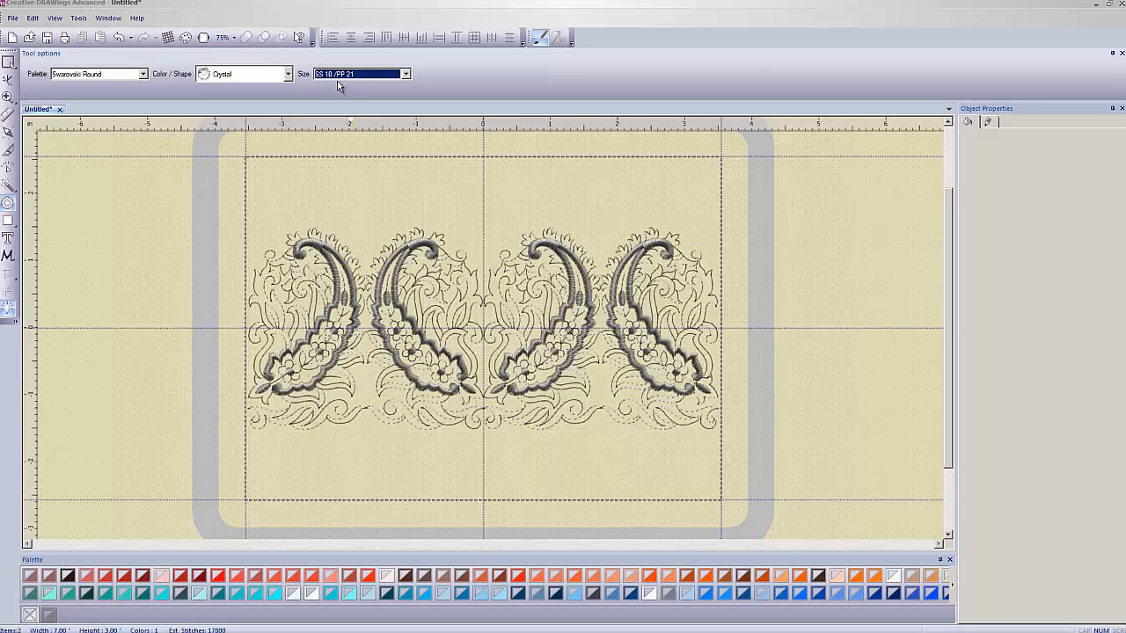
pyautogui.click(287, 75)
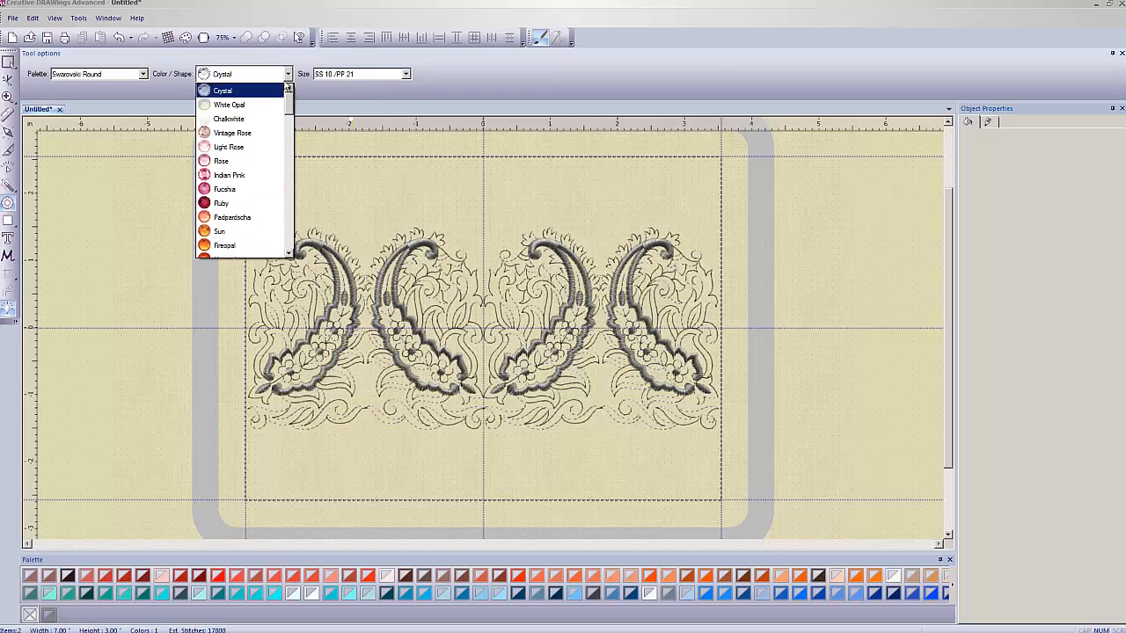
pyautogui.click(233, 90)
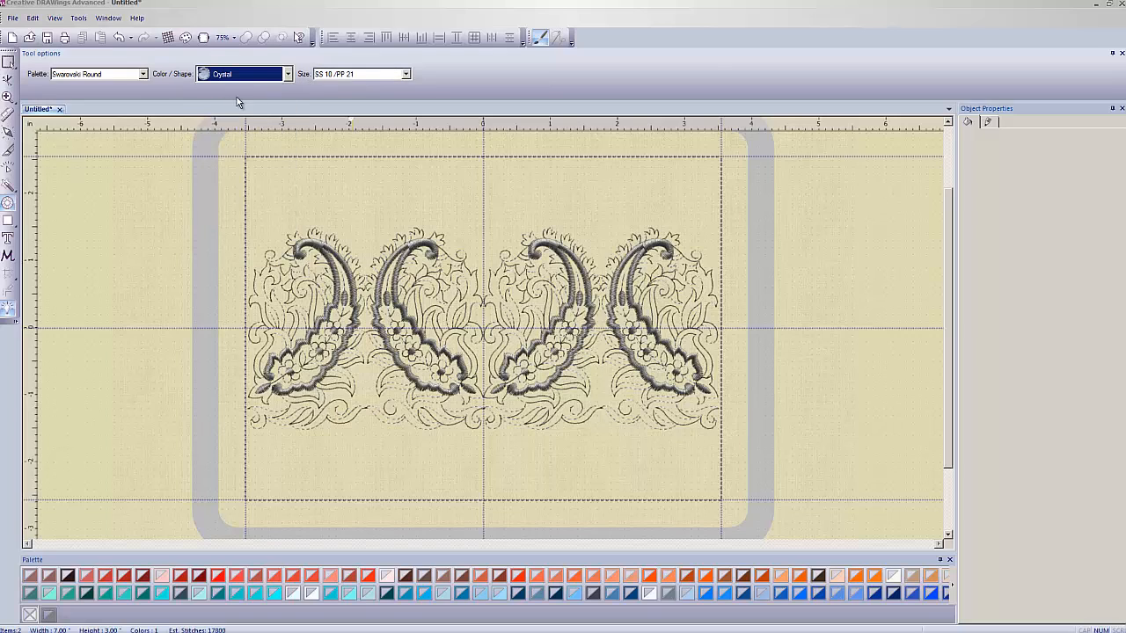
# Step: Try the Swarovski Triangle crystal palette and return to Swarovski Round
pyautogui.click(143, 75)
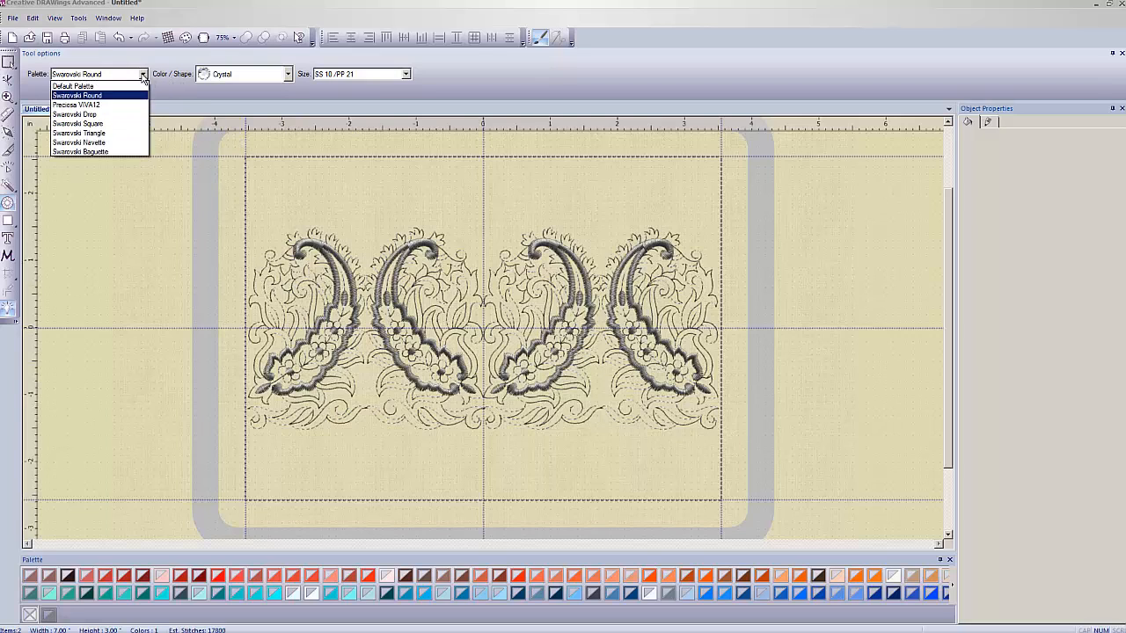
pyautogui.click(121, 133)
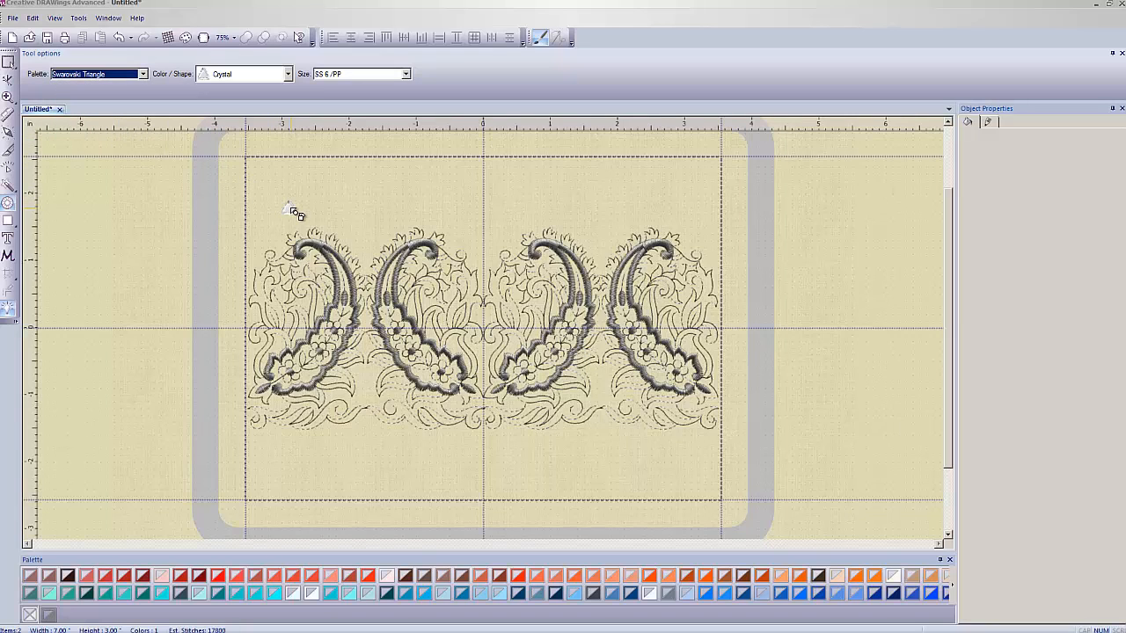
pyautogui.click(143, 76)
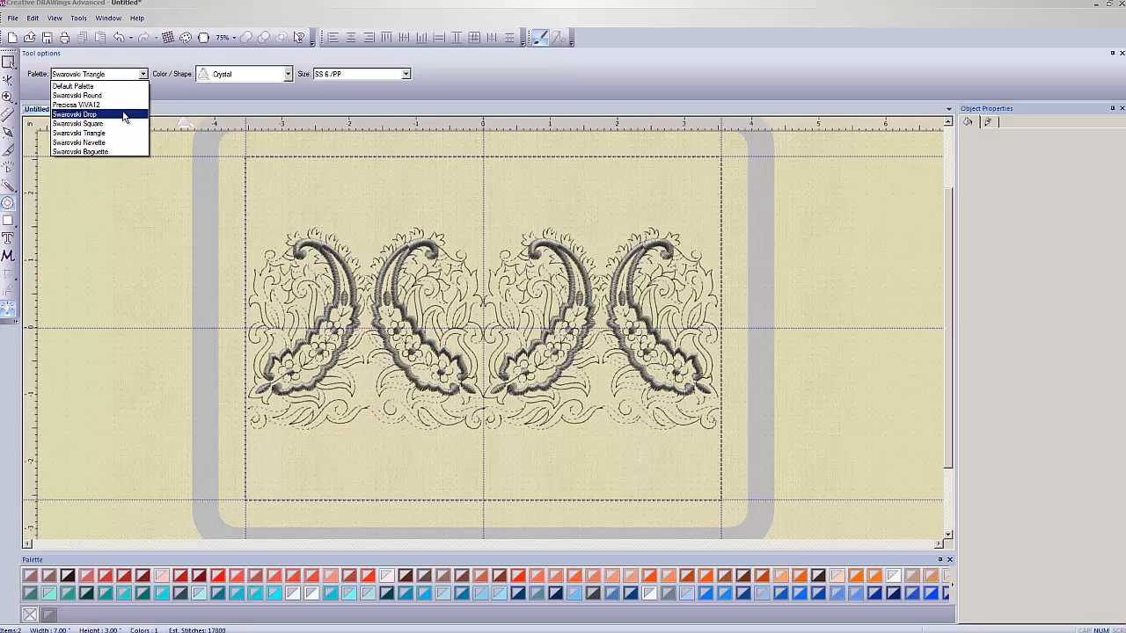
pyautogui.click(117, 98)
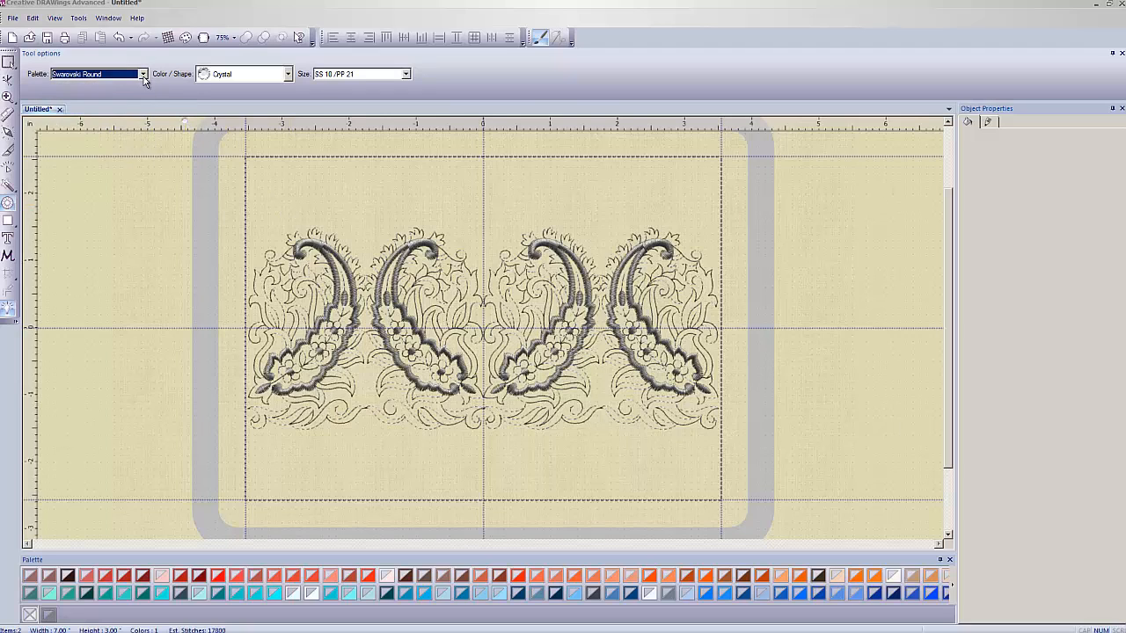
pyautogui.click(143, 74)
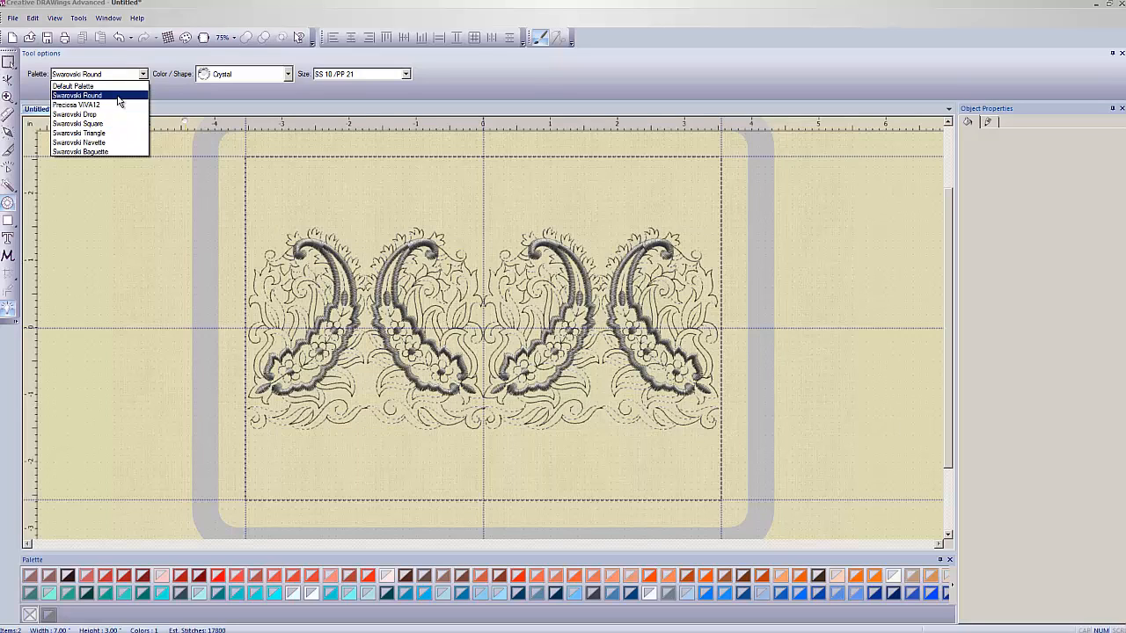
pyautogui.click(120, 96)
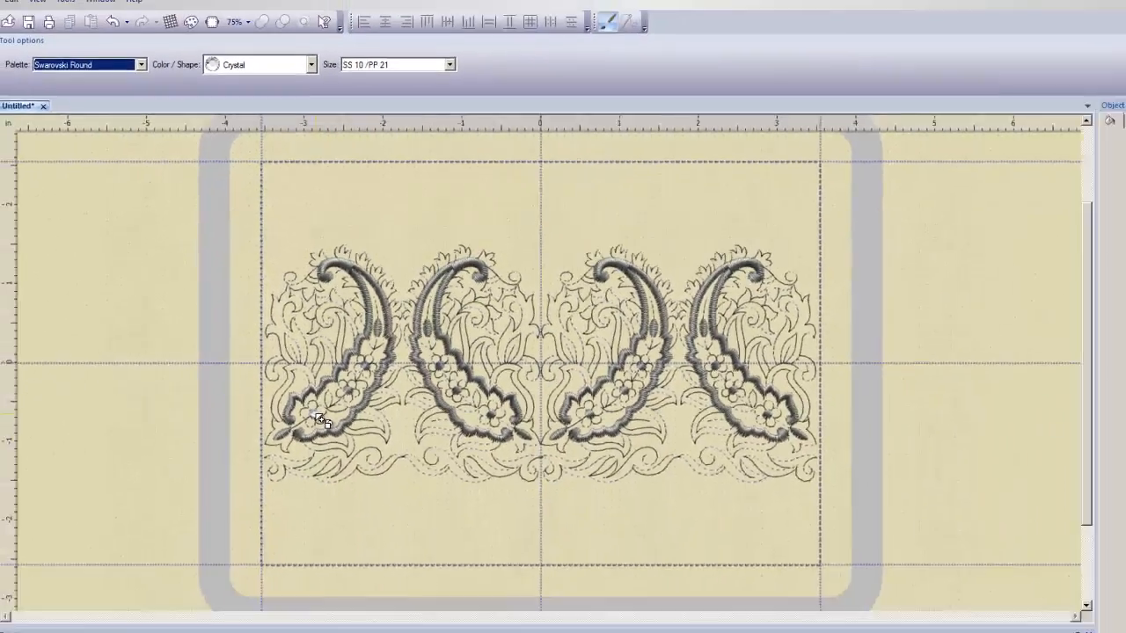
# Step: Place a round crystal on each of the six flower centers in the first two paisleys from the left
pyautogui.scroll(5, 292, 373)
pyautogui.scroll(2, 297, 377)
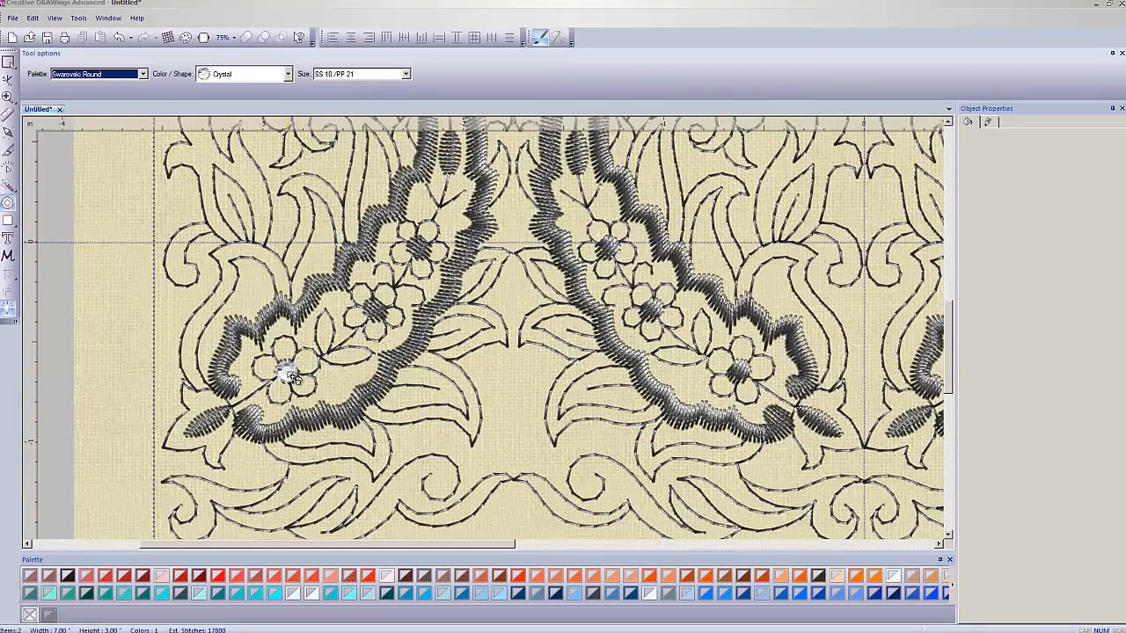
pyautogui.click(290, 374)
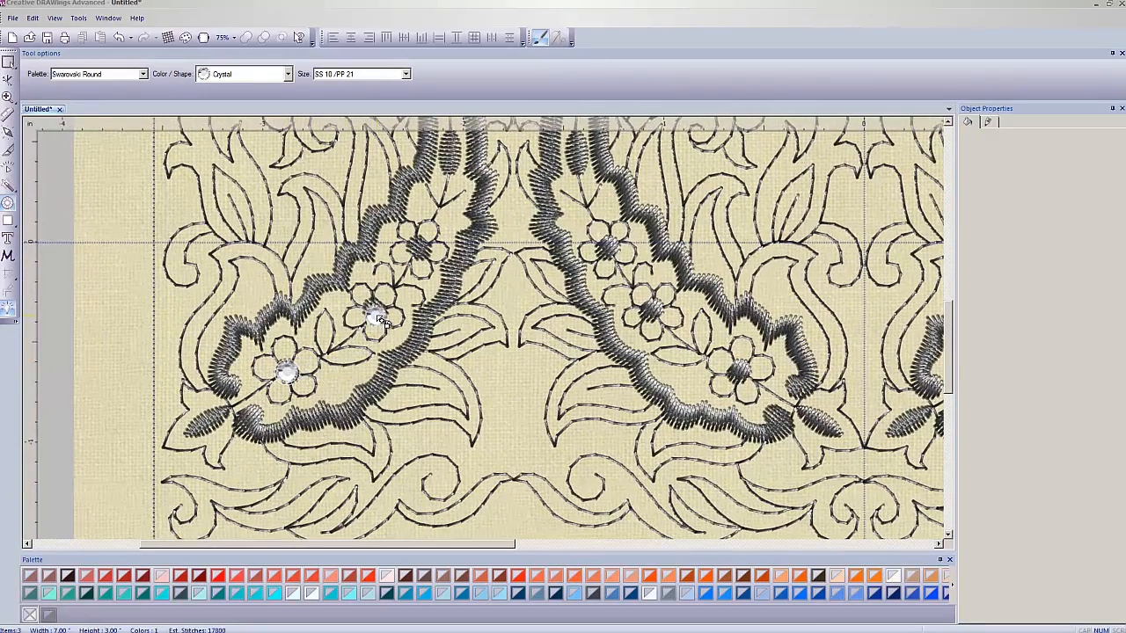
pyautogui.click(375, 313)
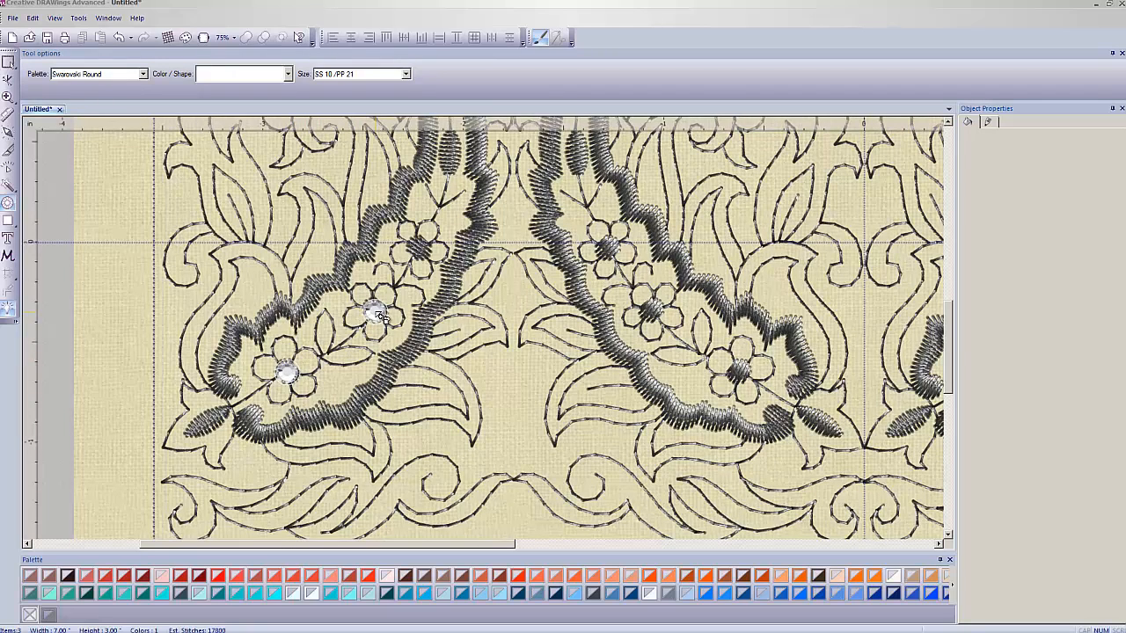
pyautogui.click(420, 251)
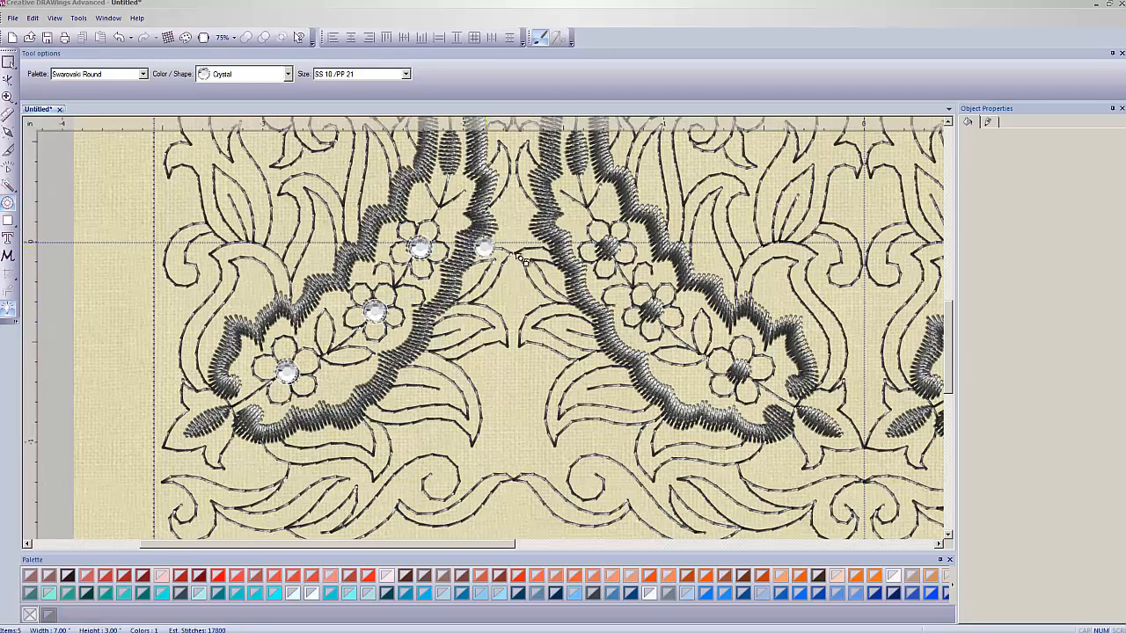
pyautogui.click(610, 251)
pyautogui.click(652, 310)
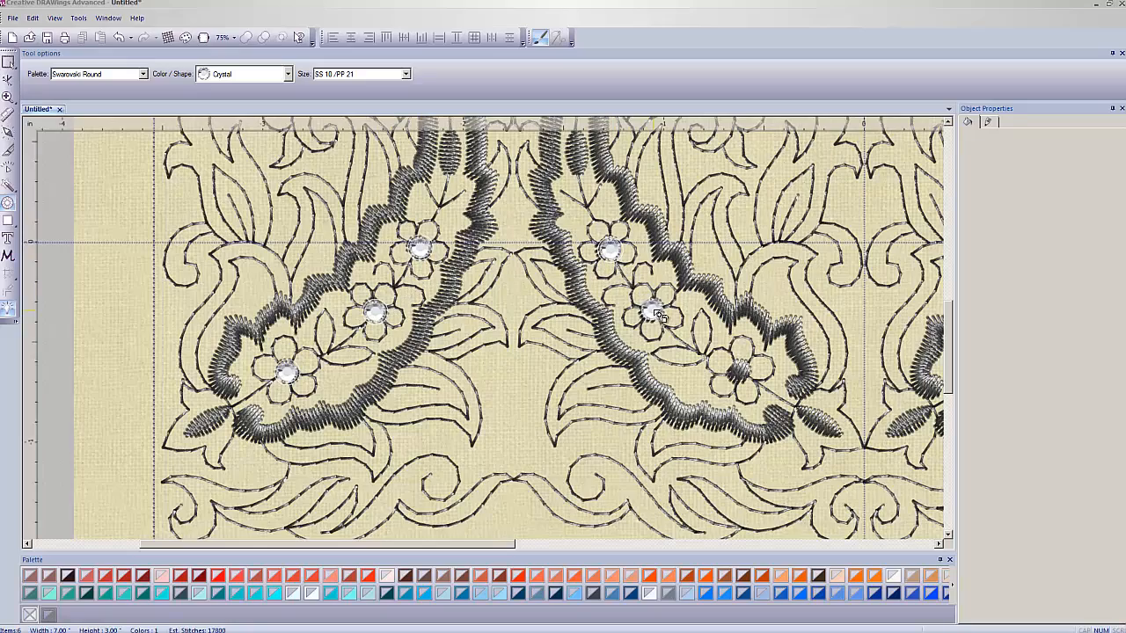
pyautogui.click(741, 368)
# Step: Place a round crystal on each of the six flower centers in the two remaining paisleys
pyautogui.scroll(-3, 743, 365)
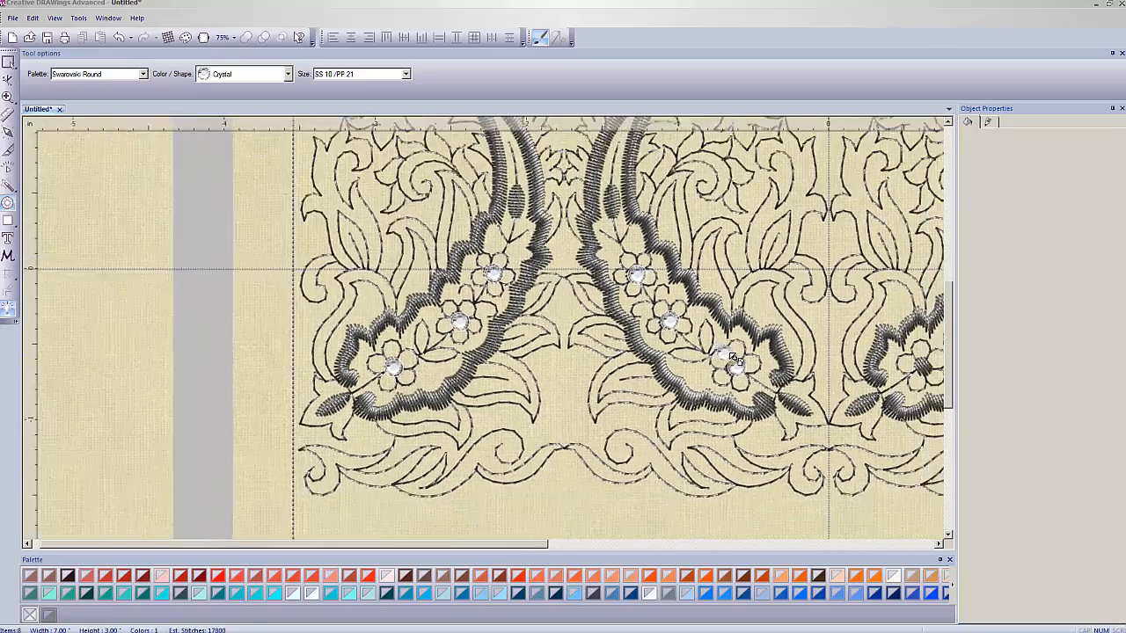
pyautogui.moveTo(566, 540); pyautogui.dragTo(732, 494)
pyautogui.click(555, 361)
pyautogui.click(595, 335)
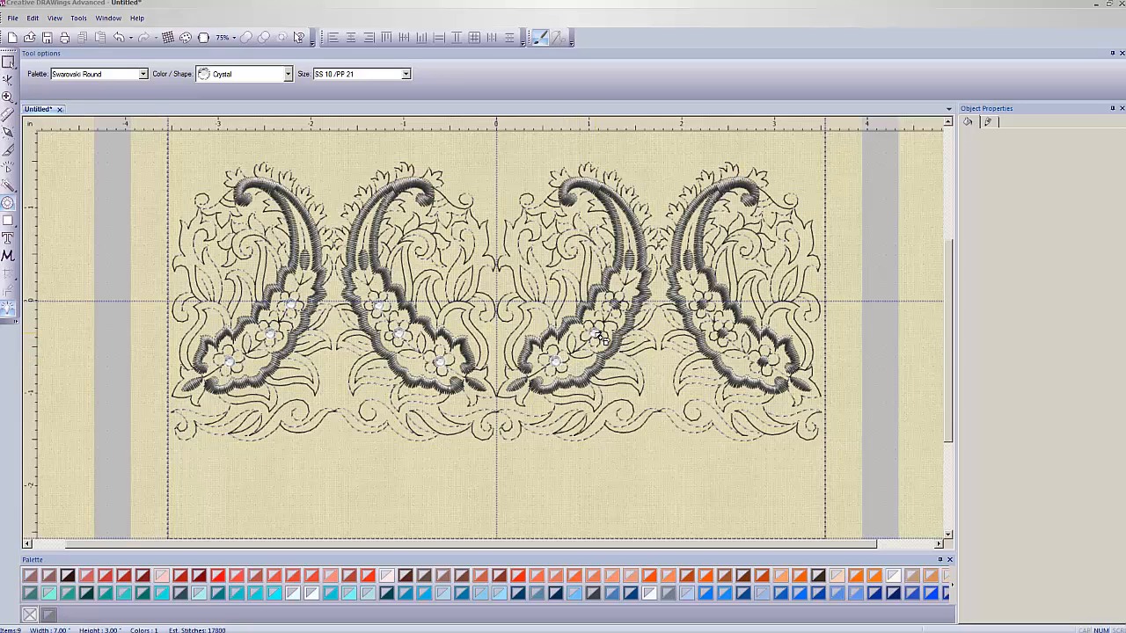
pyautogui.click(614, 304)
pyautogui.click(704, 305)
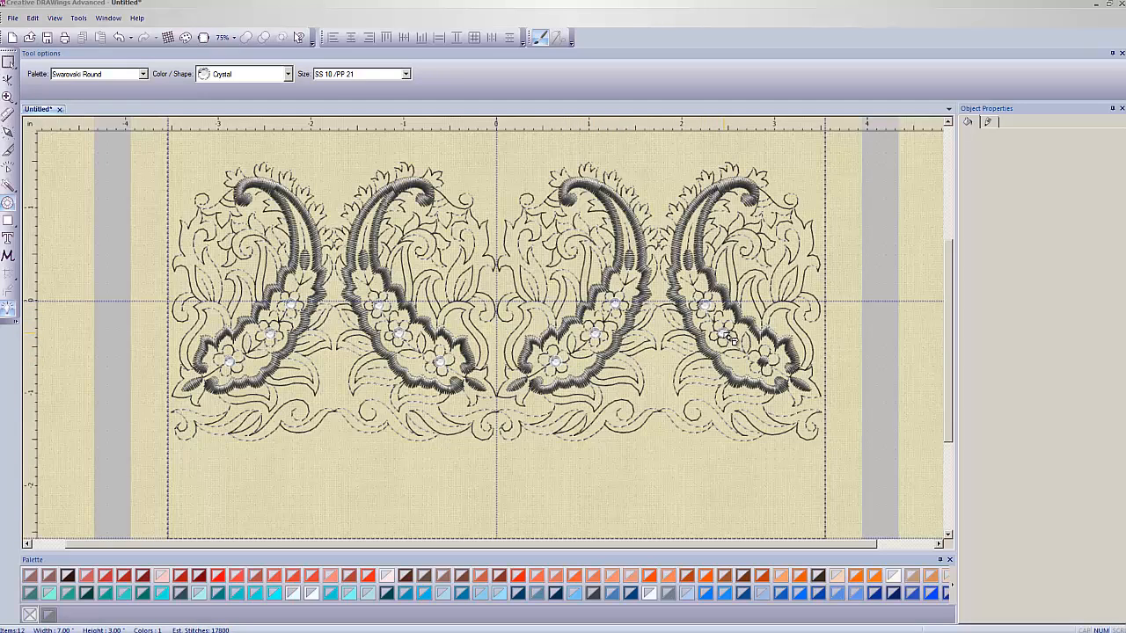
pyautogui.click(724, 335)
# Step: Review the Crystals/Cutters export settings and the template preview for the flower-center crystals, then close without cutting
pyautogui.click(12, 18)
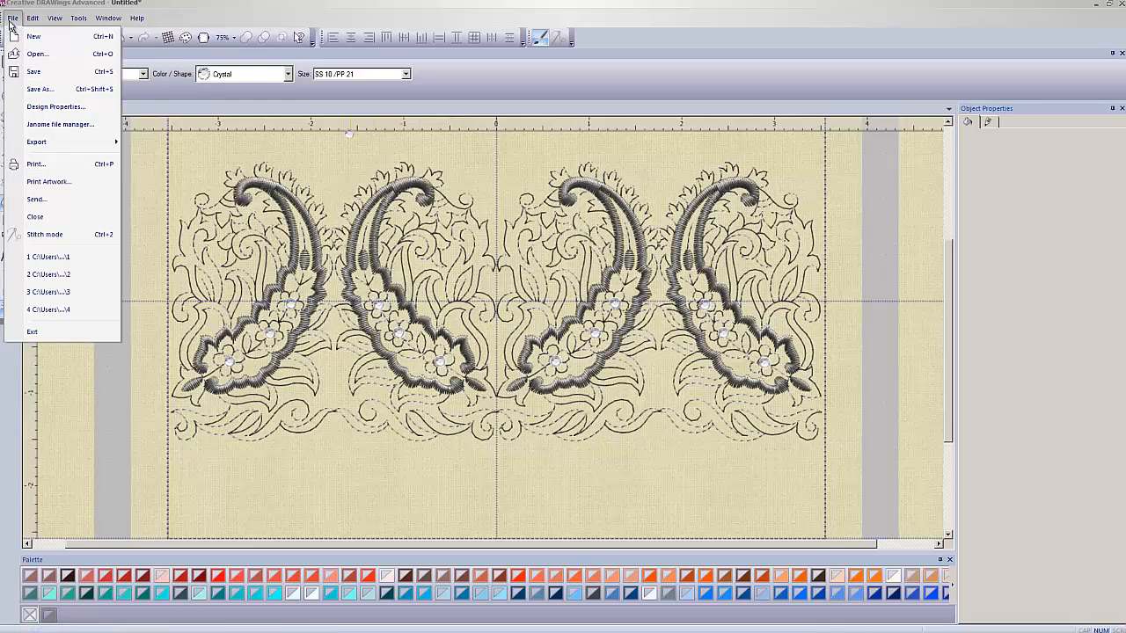
pyautogui.moveTo(44, 144)
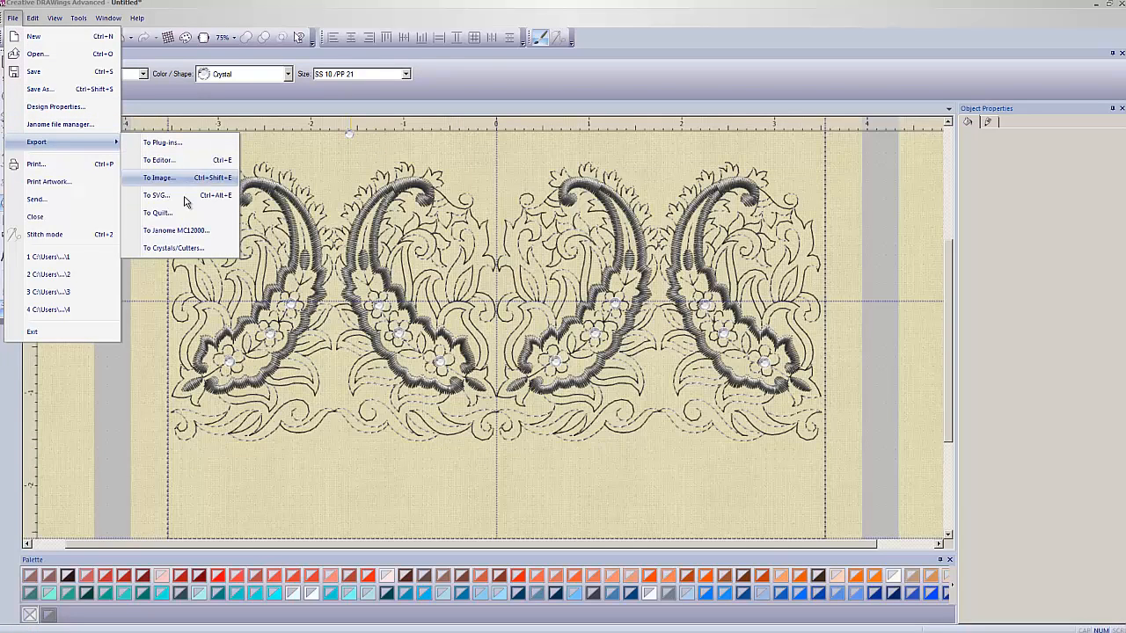
pyautogui.click(183, 248)
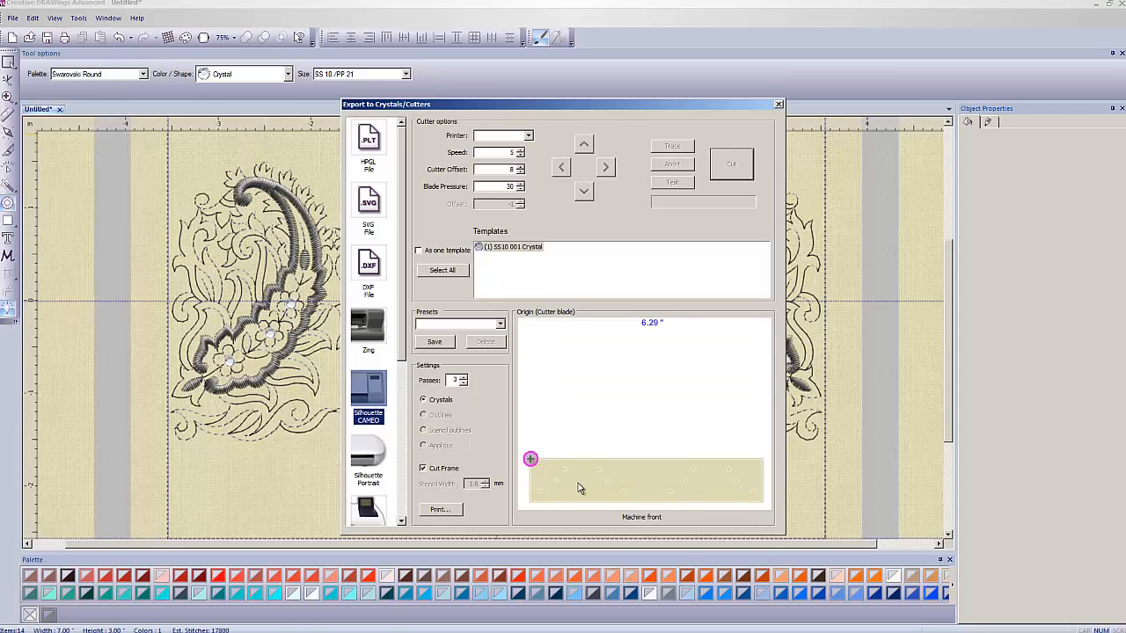
pyautogui.click(778, 105)
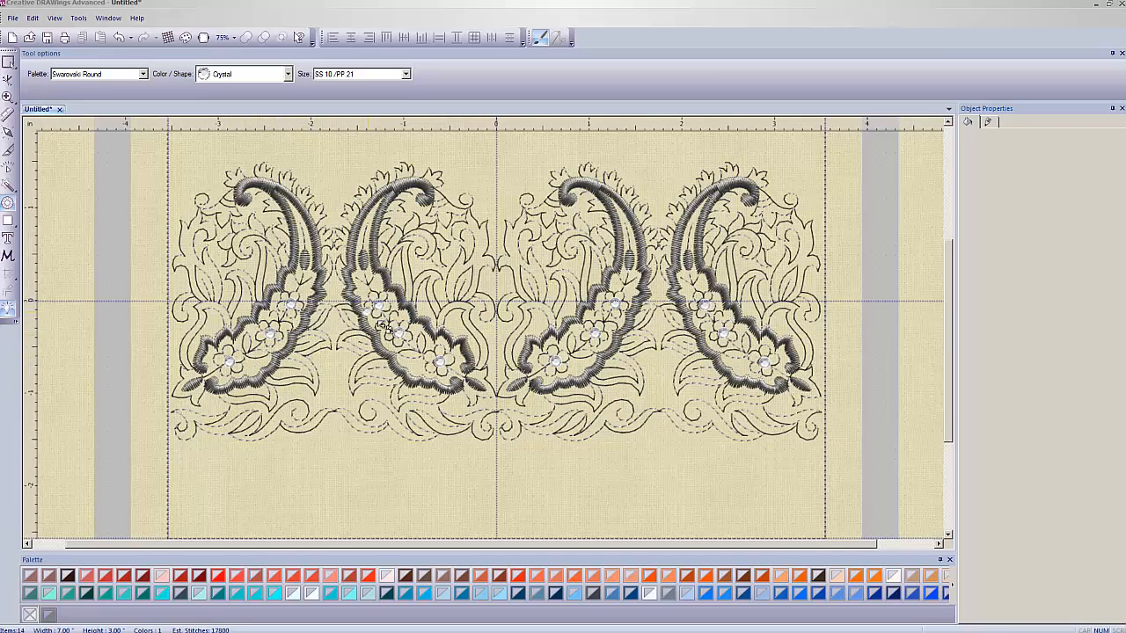
# Step: Place five round crystals in the gaps between the paisleys, three near their upper tips and two near their lower ends
pyautogui.click(334, 376)
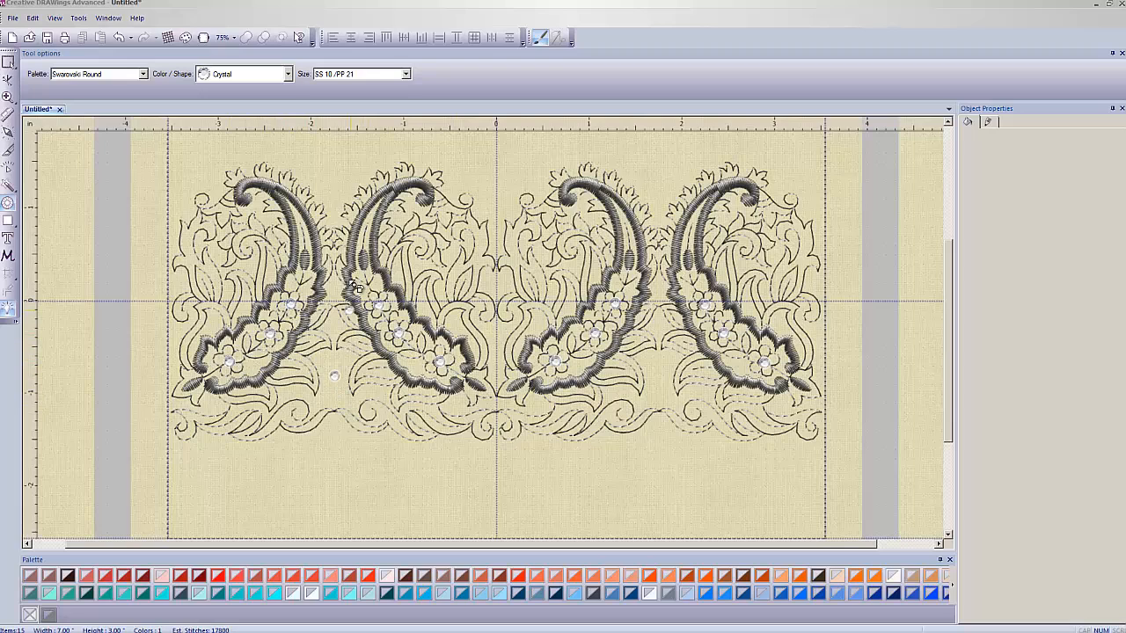
pyautogui.click(330, 191)
pyautogui.click(505, 190)
pyautogui.click(664, 179)
pyautogui.click(659, 376)
# Step: Place a row of seven spaced round crystals on the fabric below the embroidered border, working from right to left
pyautogui.click(681, 463)
pyautogui.click(591, 477)
pyautogui.click(509, 482)
pyautogui.click(436, 485)
pyautogui.click(354, 488)
pyautogui.click(289, 486)
pyautogui.click(228, 482)
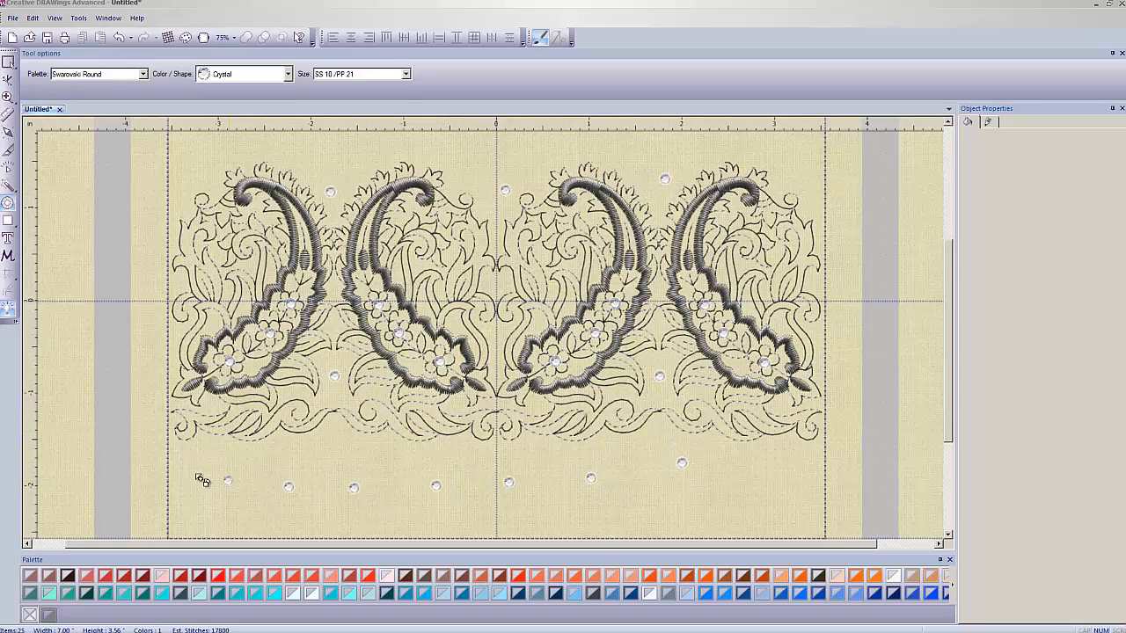
# Step: Place a row of nine spaced round crystals above the paisleys, from the design's left edge to the rightmost paisley
pyautogui.click(167, 162)
pyautogui.click(275, 149)
pyautogui.click(372, 147)
pyautogui.click(425, 145)
pyautogui.click(501, 144)
pyautogui.click(592, 148)
pyautogui.click(673, 150)
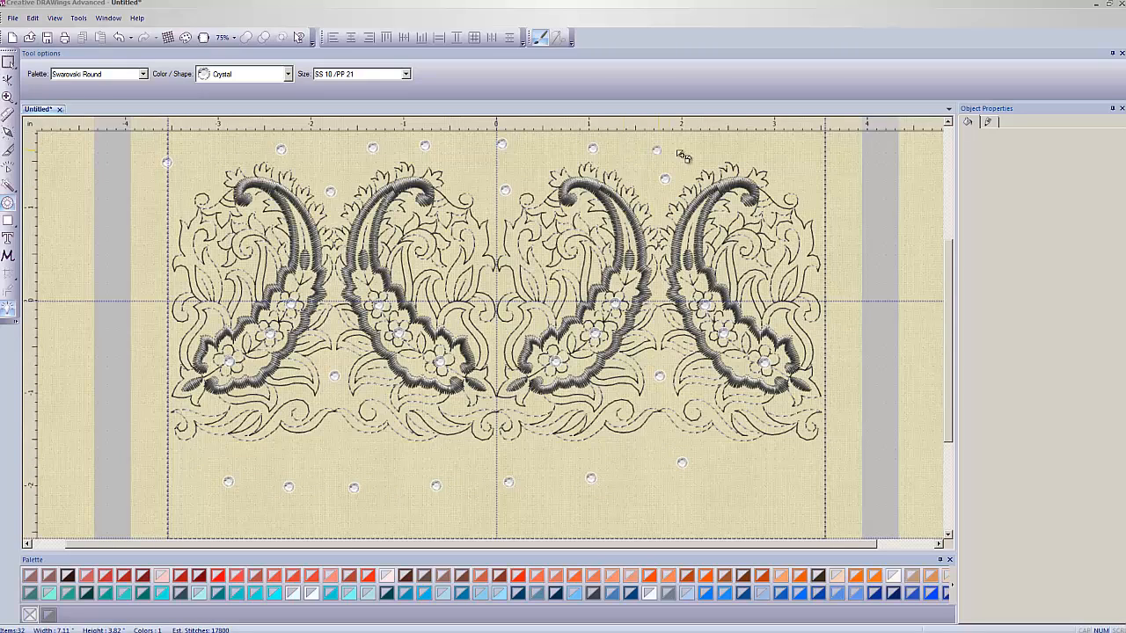
pyautogui.click(725, 149)
pyautogui.click(776, 153)
# Step: Place six round crystals down the right side of the border, ending at its lower right corner
pyautogui.click(821, 185)
pyautogui.click(843, 242)
pyautogui.click(836, 305)
pyautogui.click(842, 371)
pyautogui.click(840, 421)
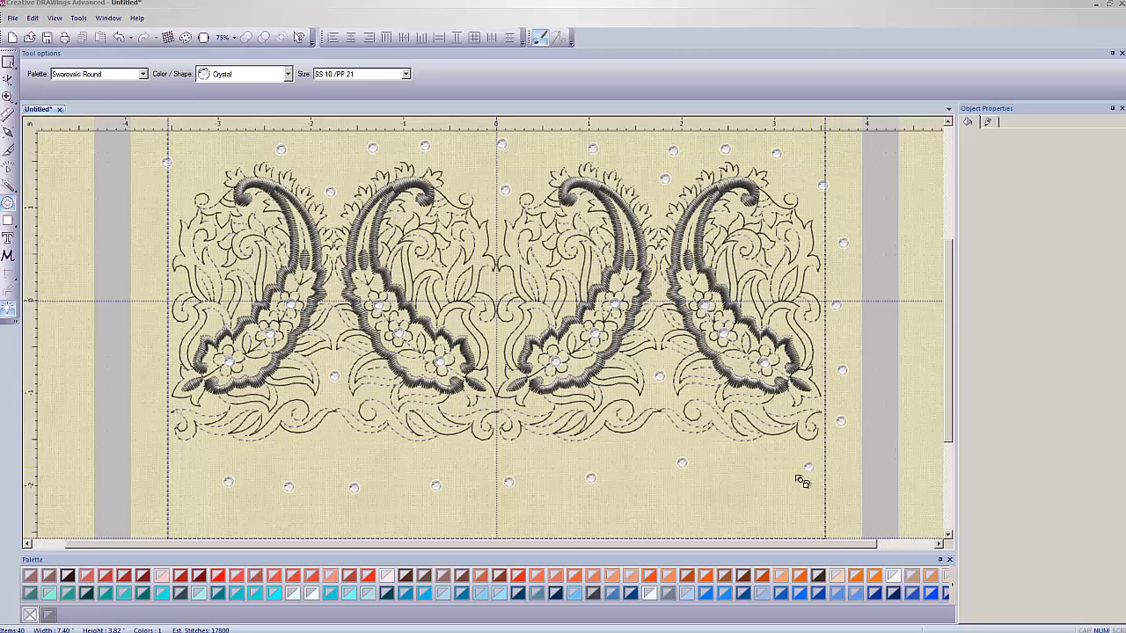
pyautogui.click(801, 474)
# Step: Place five round crystals up the left side of the border, starting at its lower left corner
pyautogui.click(136, 449)
pyautogui.click(156, 375)
pyautogui.click(157, 284)
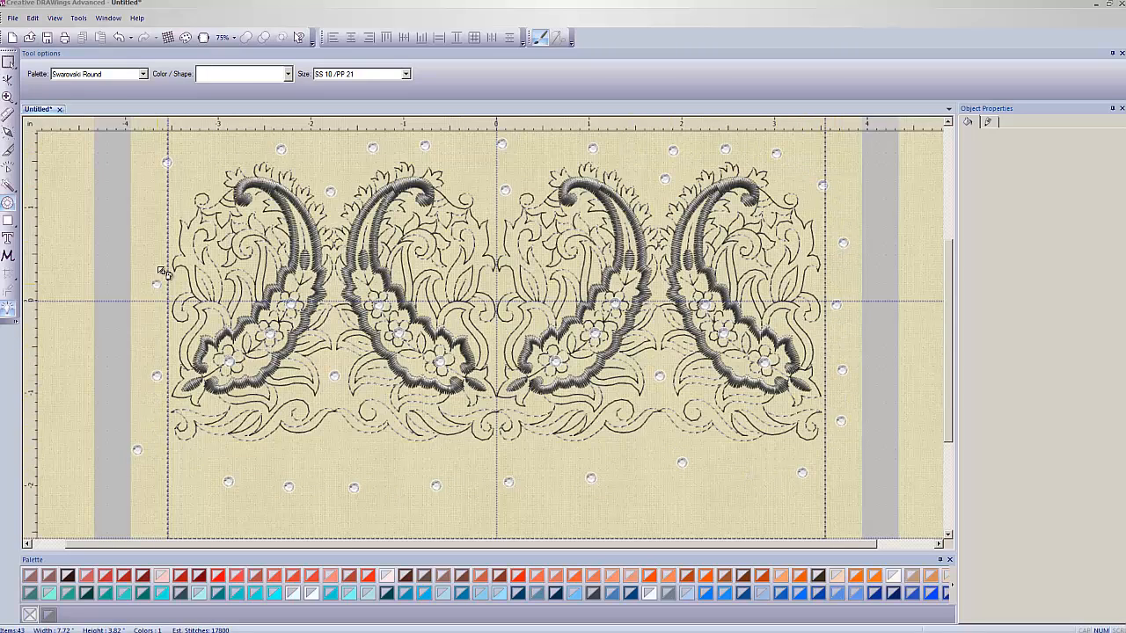
pyautogui.click(151, 220)
pyautogui.click(157, 189)
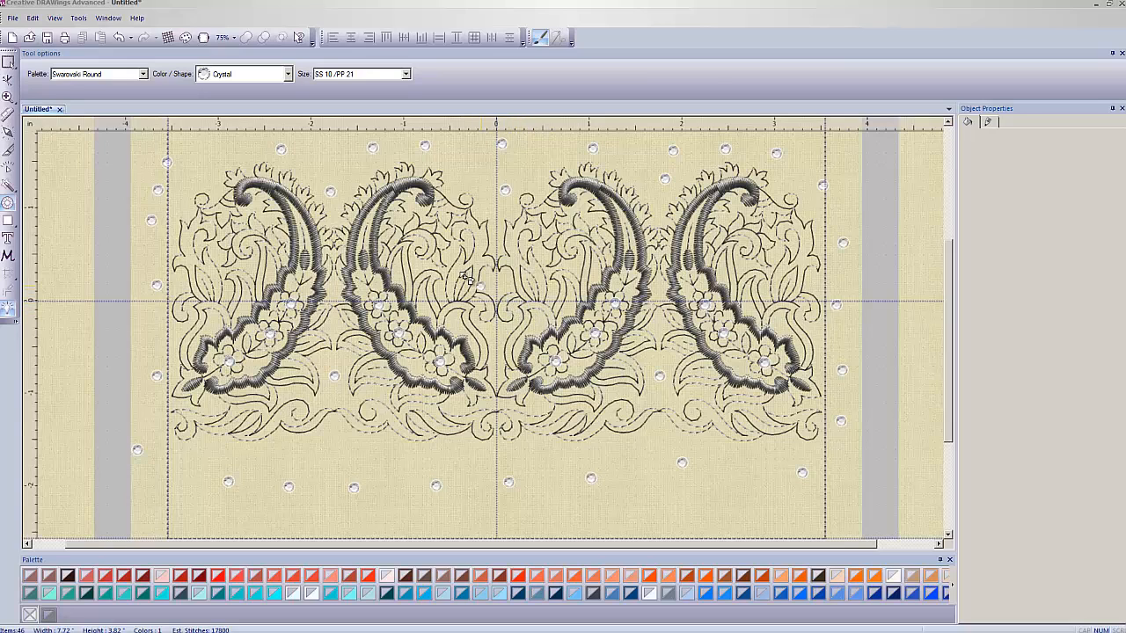
# Step: Review the Crystals/Cutters export preview of the template with the added surrounding crystals, then close without cutting
pyautogui.click(15, 19)
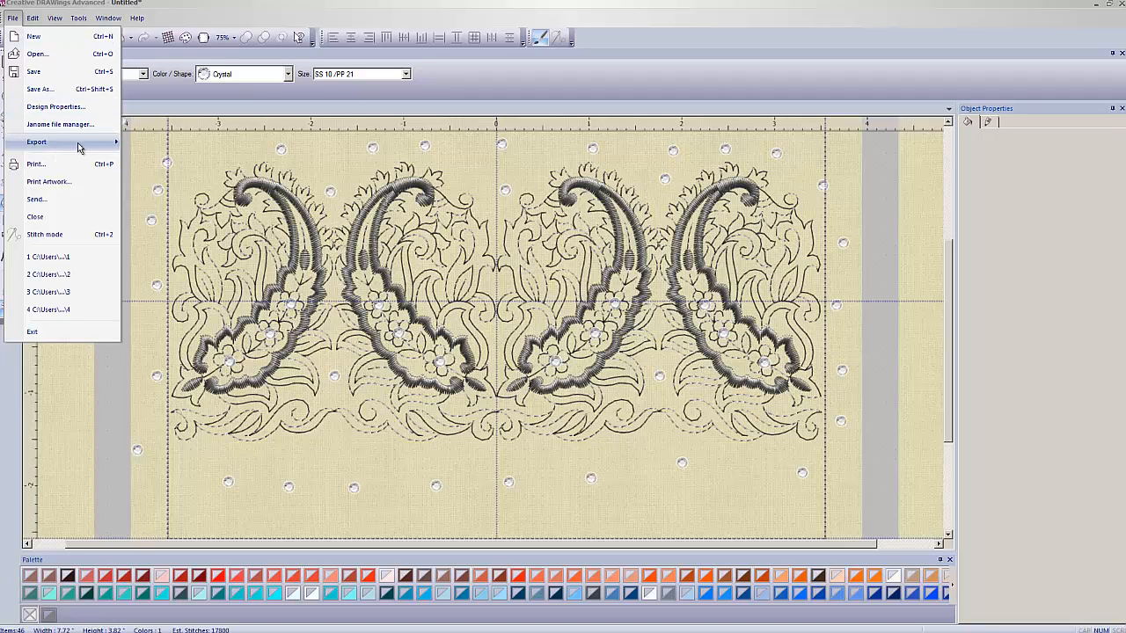
pyautogui.moveTo(78, 145)
pyautogui.click(192, 249)
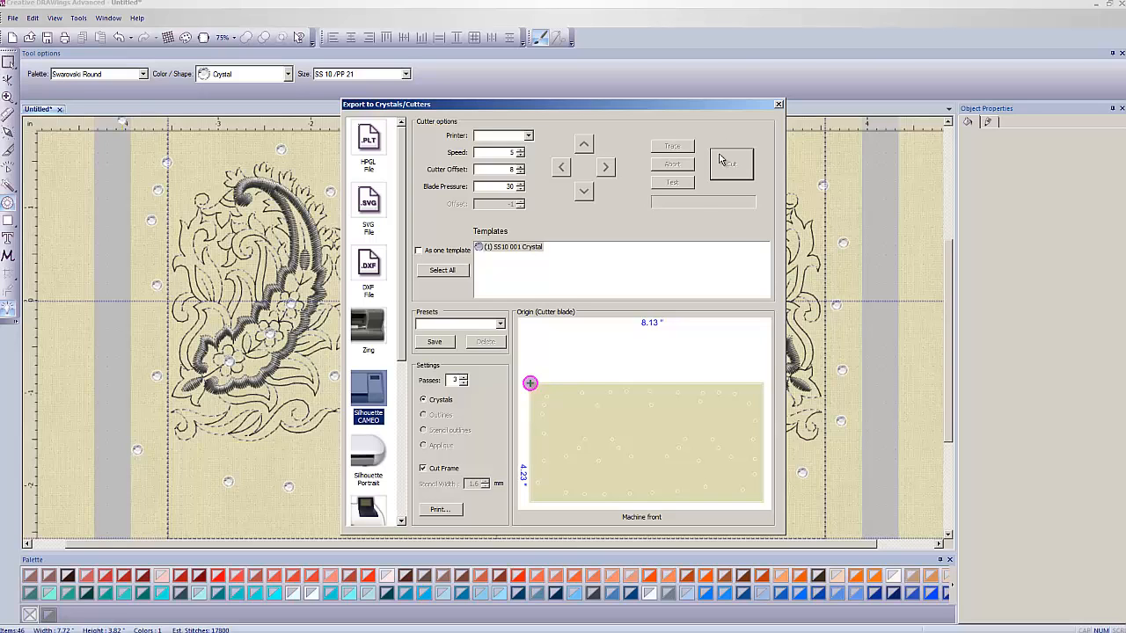
pyautogui.click(778, 103)
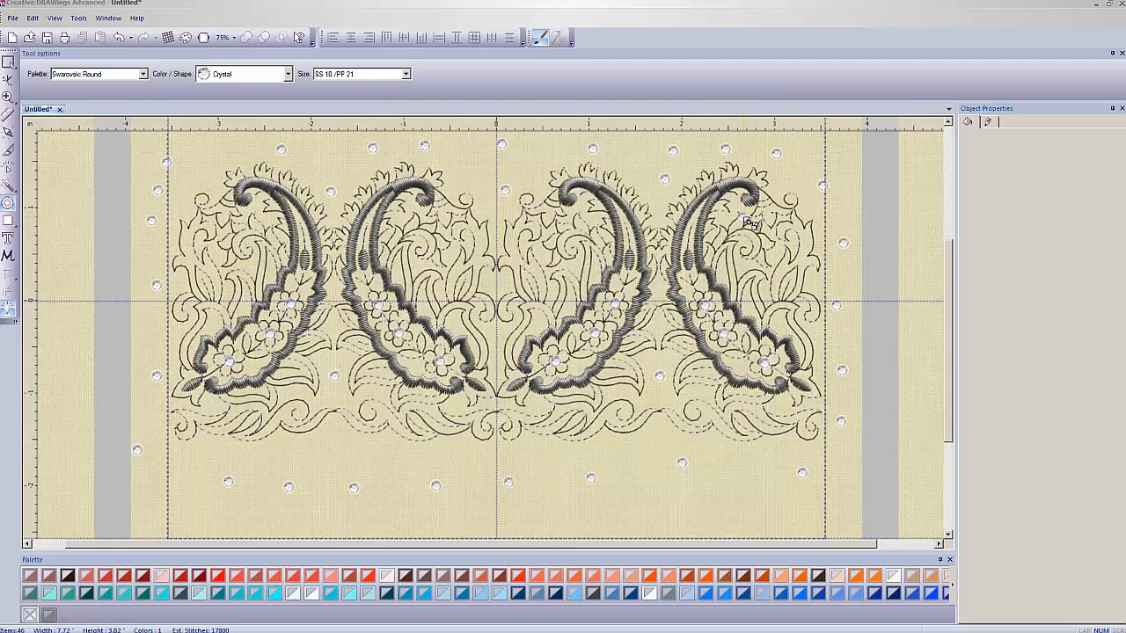